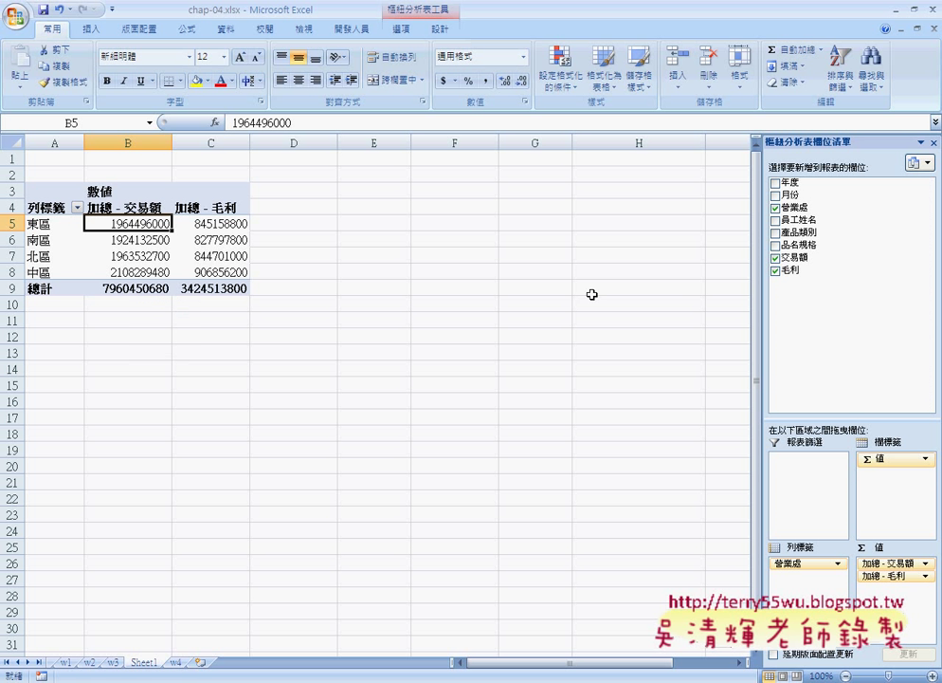
# - Check 年度 and 產品類別, uncheck 營業處 and 毛利, and move 年度 into the column labels
pyautogui.click(777, 183)
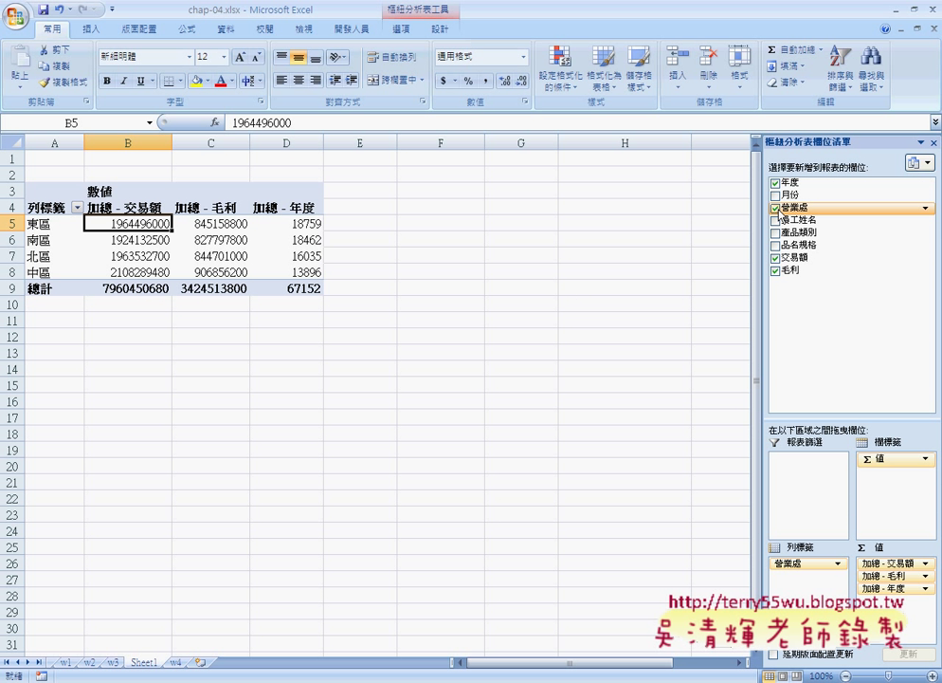
pyautogui.click(777, 208)
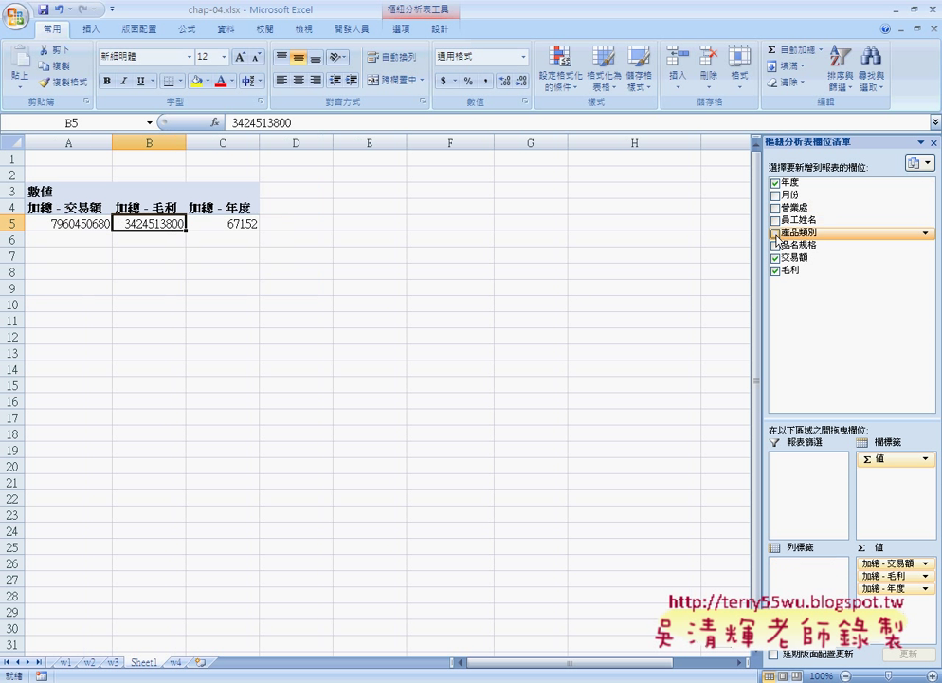
pyautogui.click(777, 232)
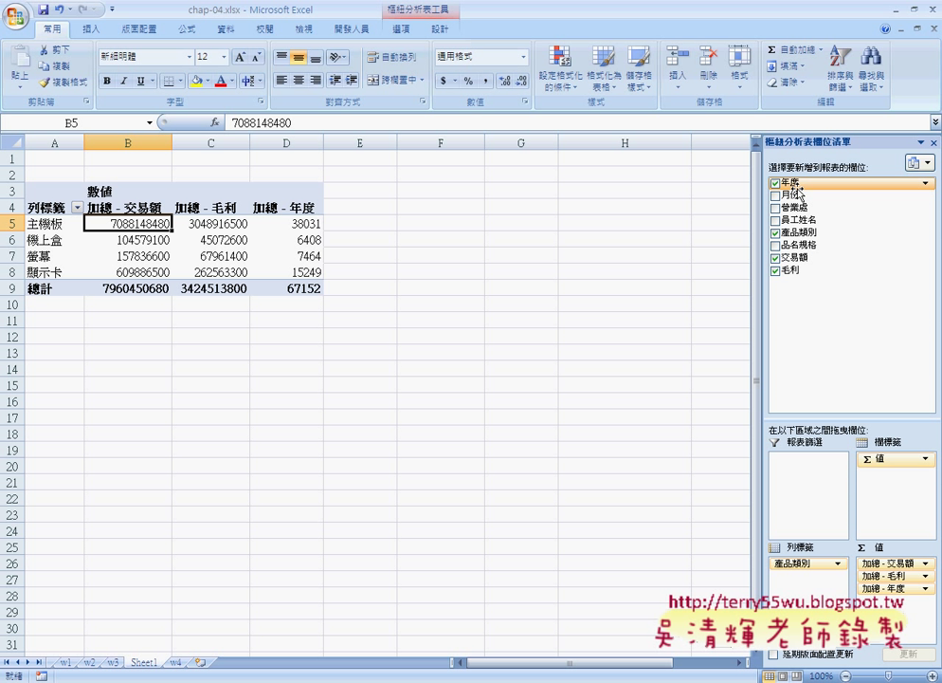
pyautogui.click(776, 270)
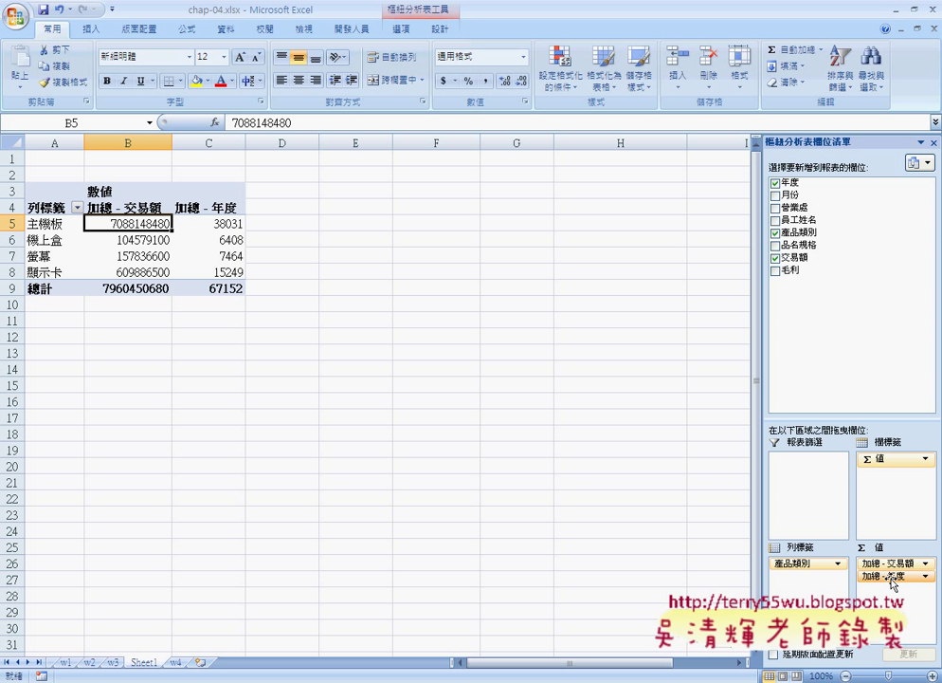
pyautogui.moveTo(891, 575); pyautogui.dragTo(884, 461)
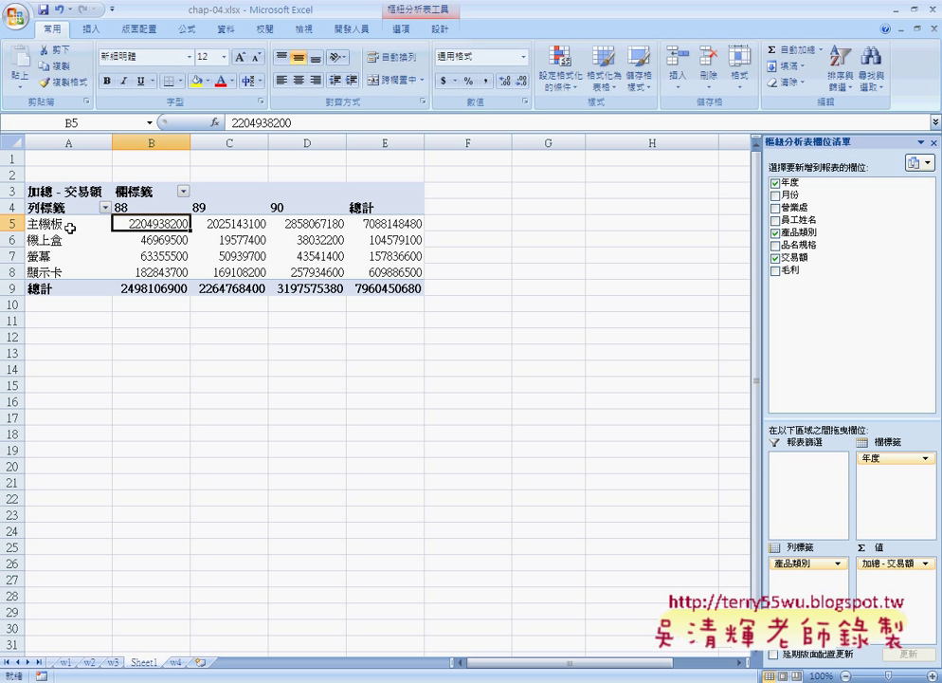
# - Inspect the 主機板 row's amounts for years 88, 89, 90 and its grand total
pyautogui.click(213, 223)
pyautogui.click(90, 223)
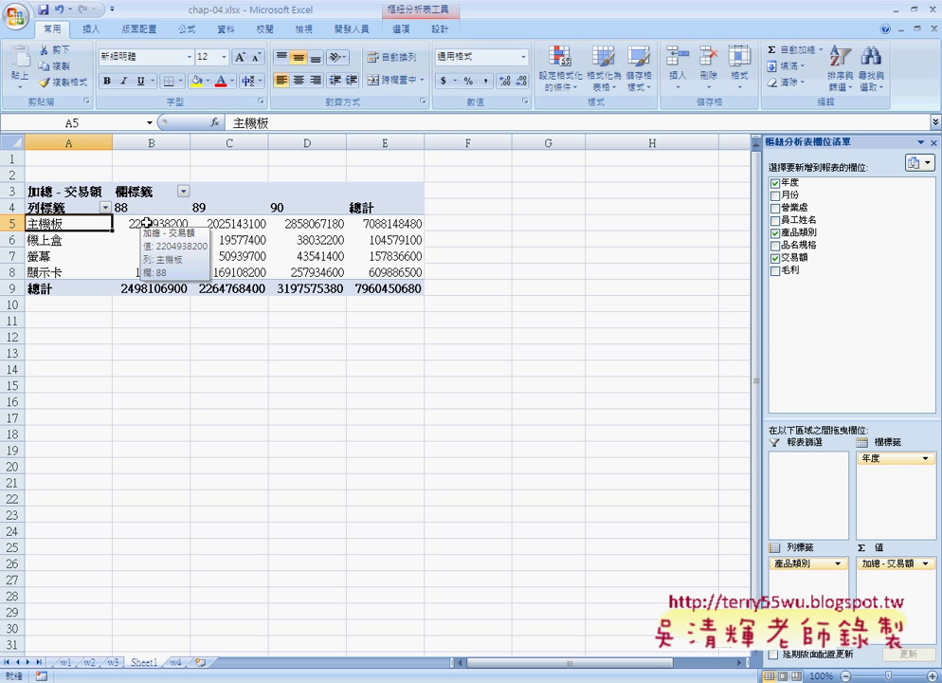
pyautogui.click(147, 223)
pyautogui.click(232, 224)
pyautogui.click(294, 223)
pyautogui.click(370, 223)
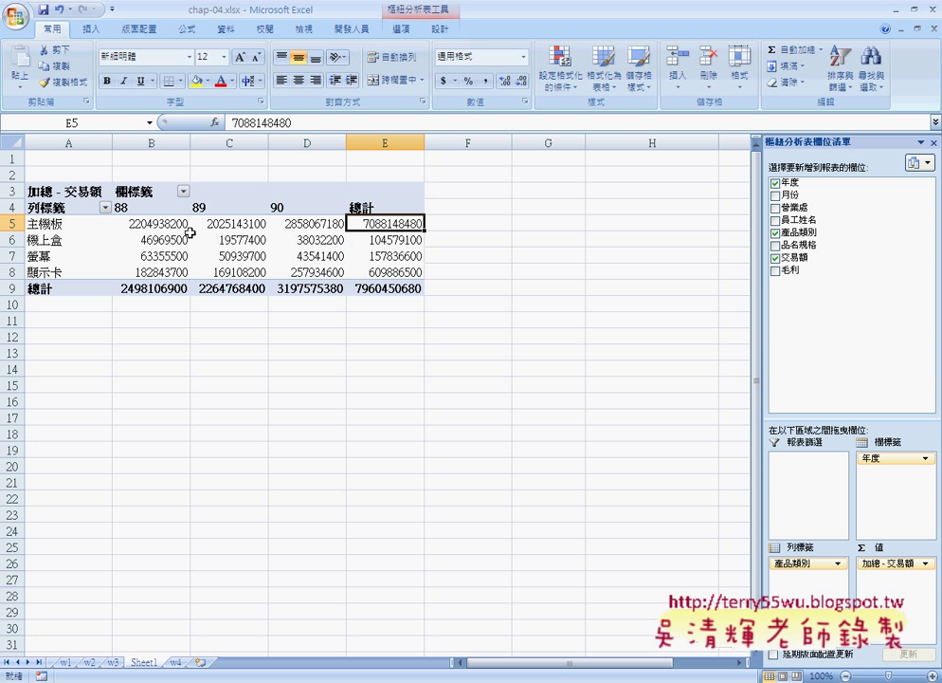
# - Check the 機上盒 amounts and the 總計 row's year 88 grand total
pyautogui.click(152, 240)
pyautogui.click(195, 242)
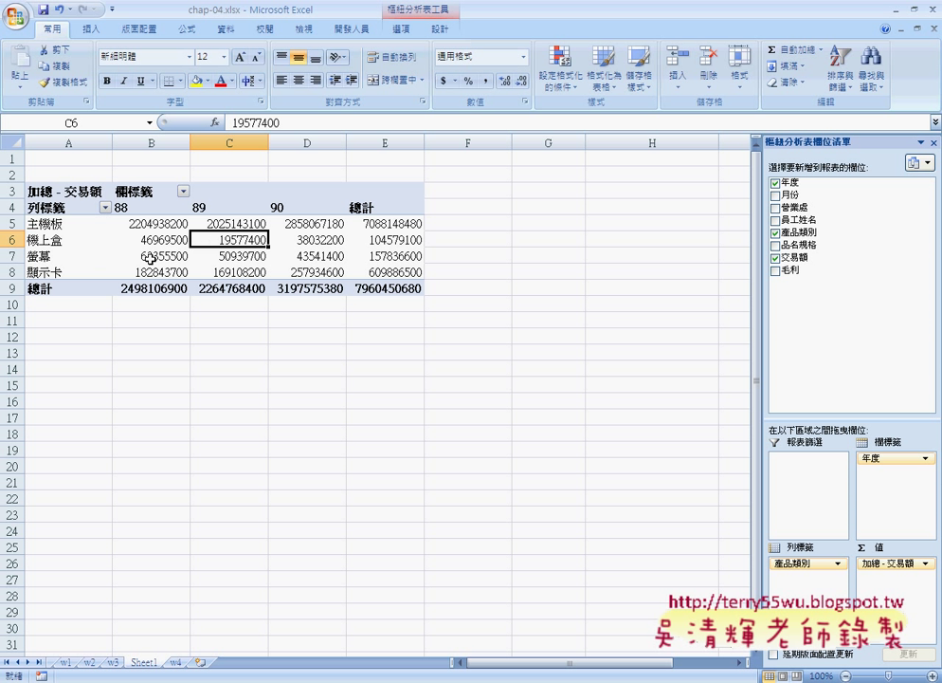
pyautogui.moveTo(264, 259)
pyautogui.click(142, 287)
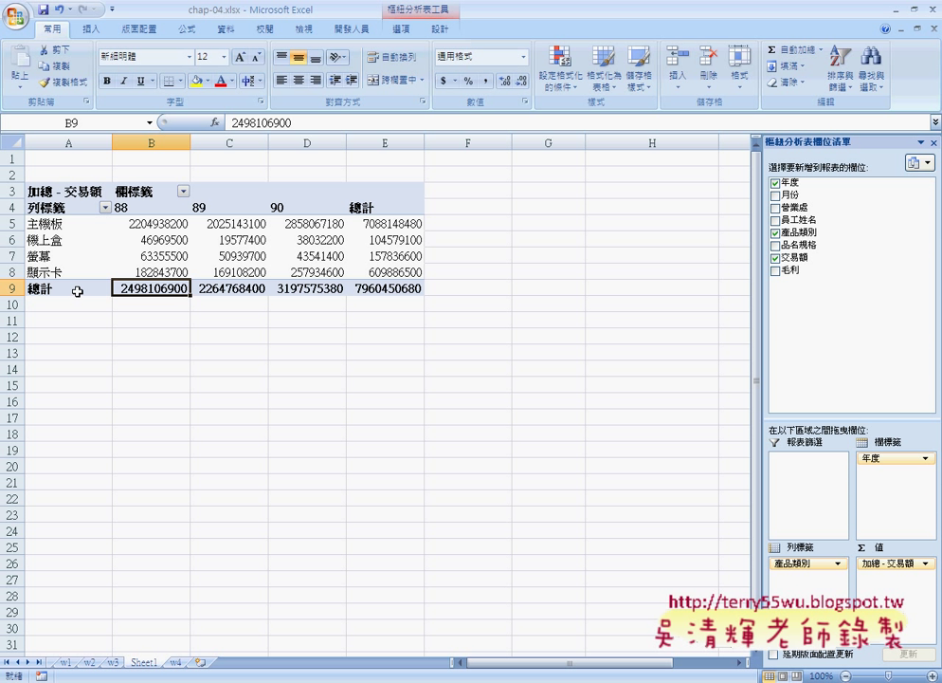
pyautogui.click(77, 291)
pyautogui.click(156, 297)
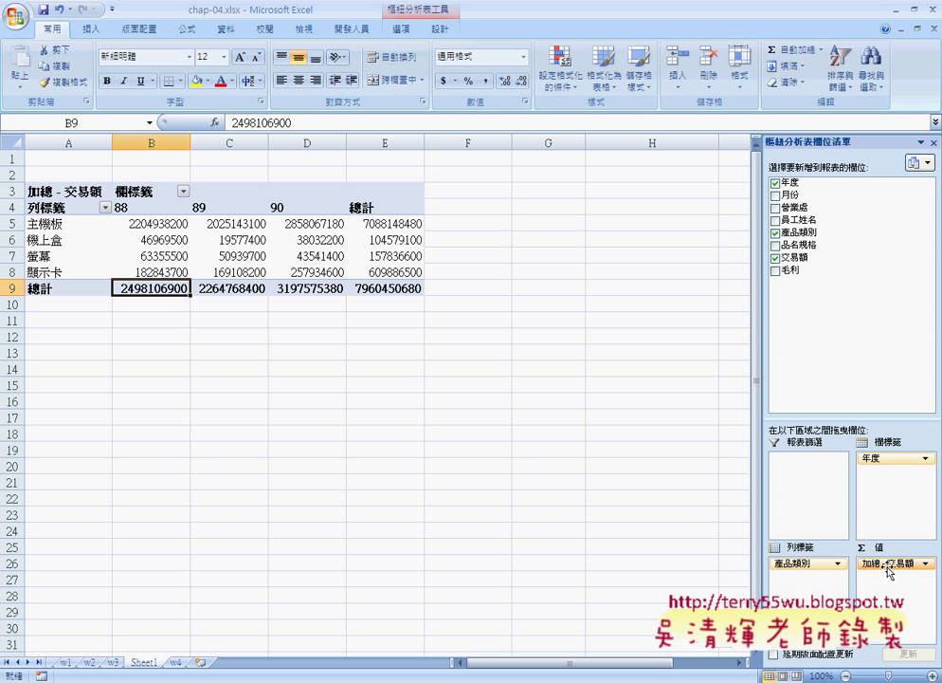
pyautogui.moveTo(888, 569); pyautogui.dragTo(934, 579)
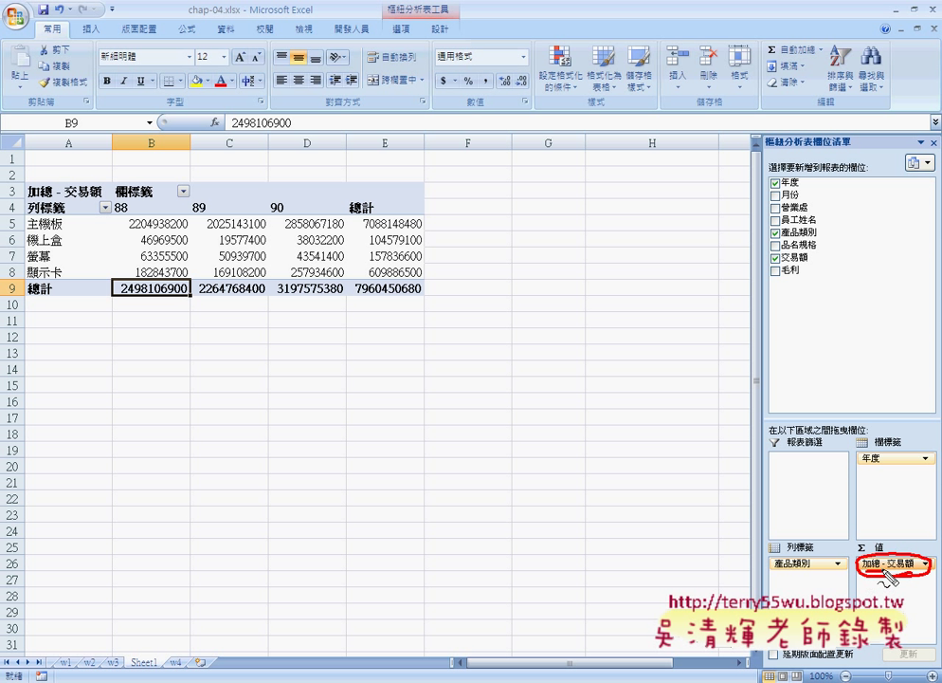
# - Open the dropdown menu of the 加總 - 交易額 value field
pyautogui.press('Escape')
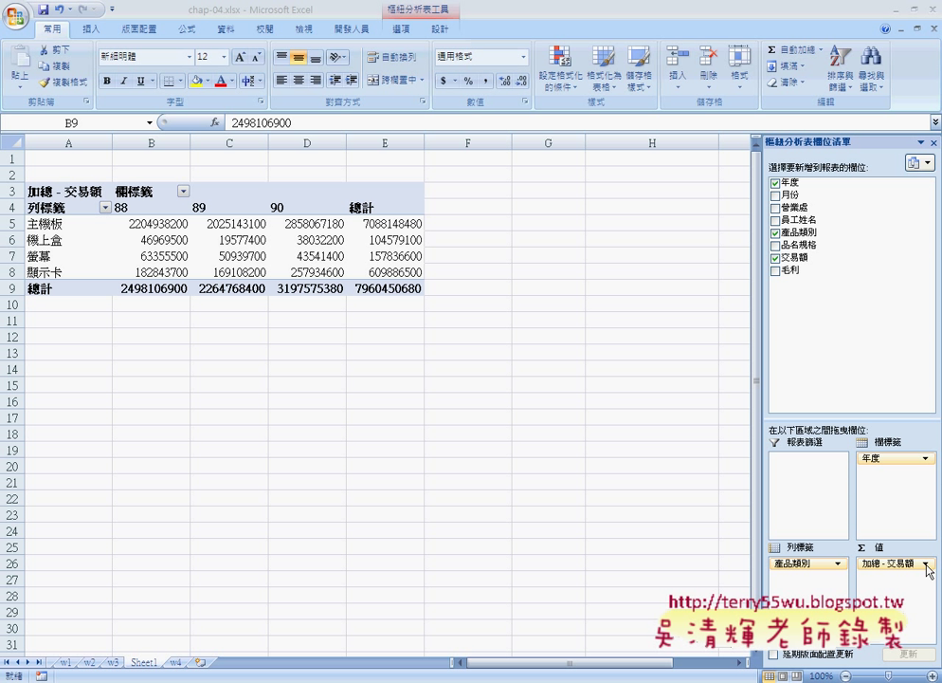
pyautogui.click(927, 565)
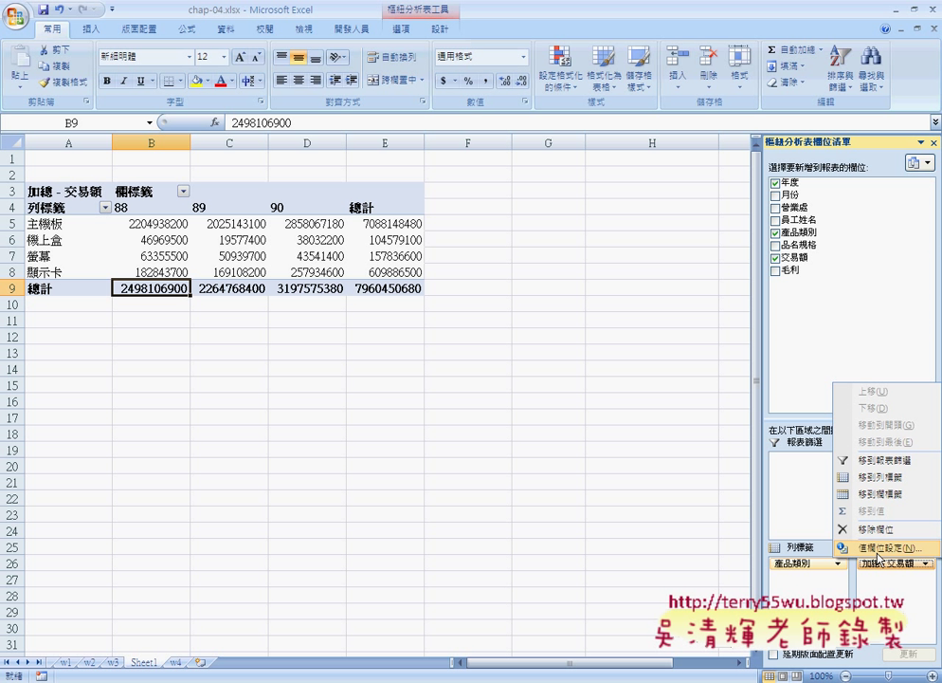
# - Display 交易額 as 百分比 of base field 年度, base item 88, then check the year 89 total
pyautogui.click(878, 549)
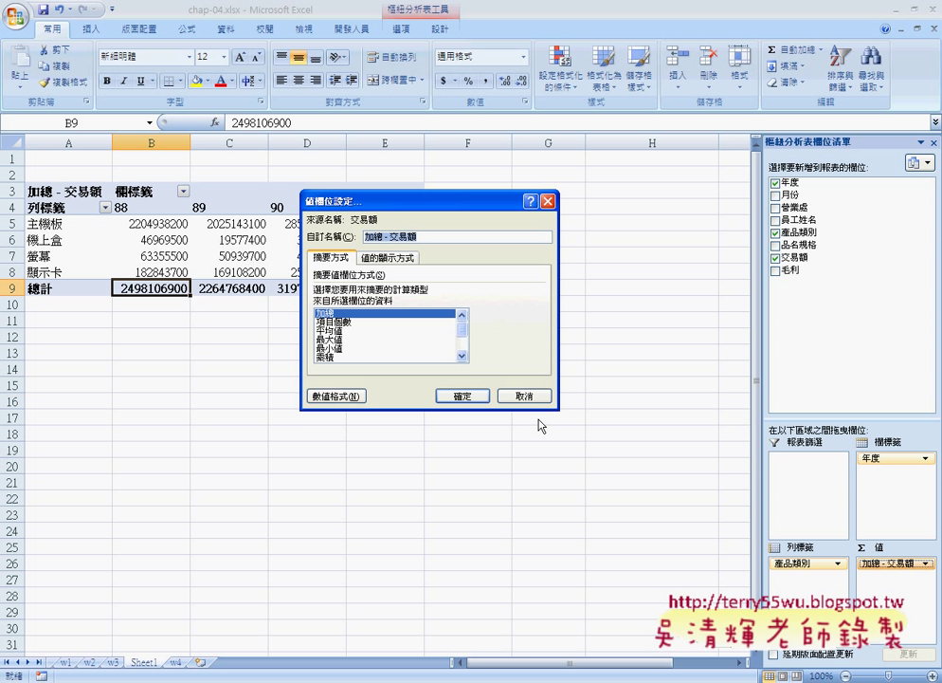
pyautogui.click(390, 258)
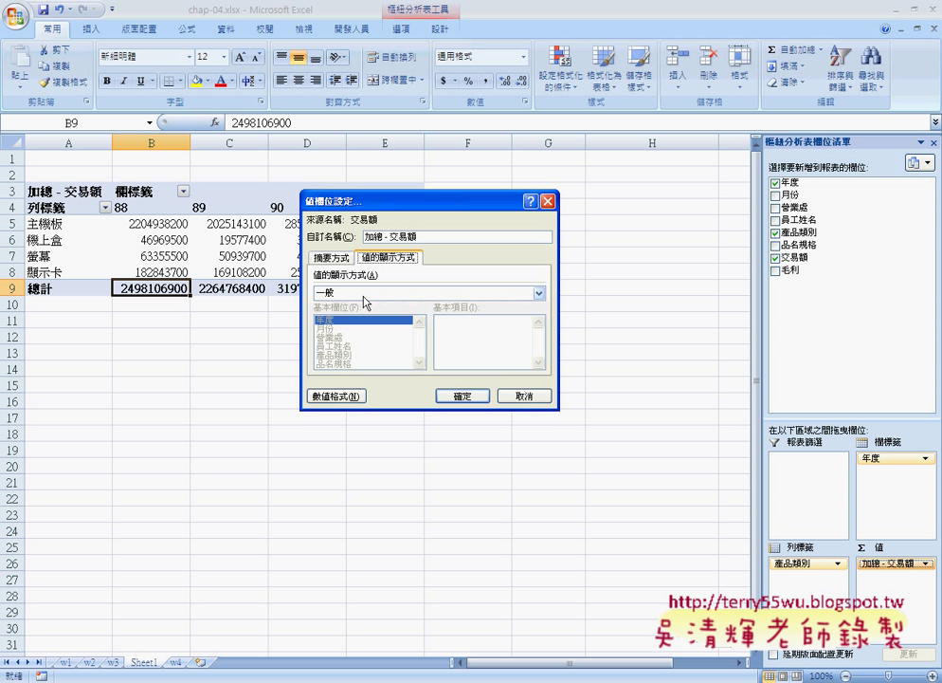
pyautogui.click(364, 294)
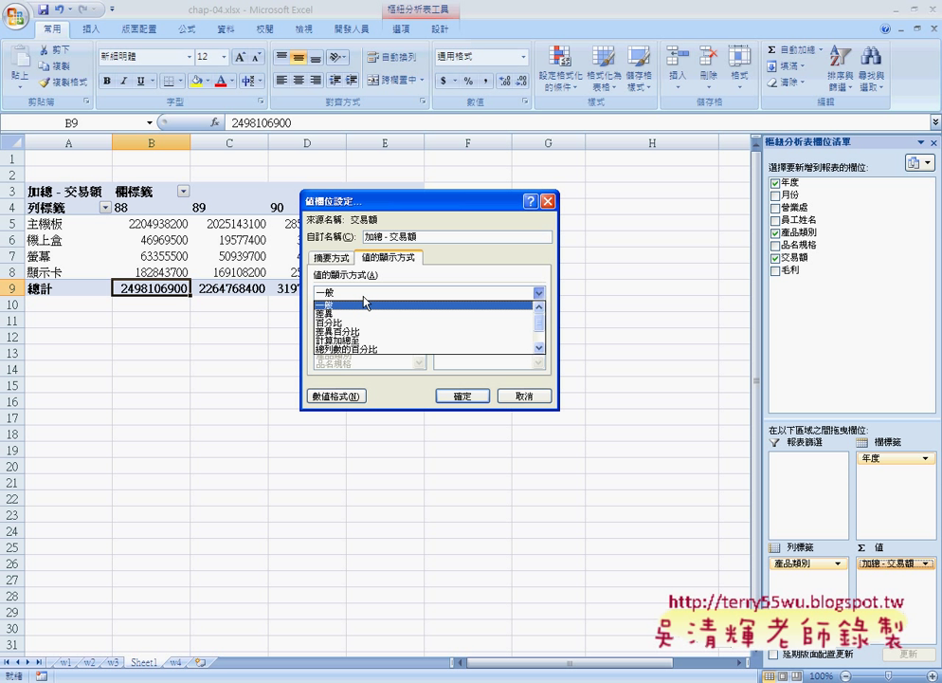
pyautogui.click(362, 324)
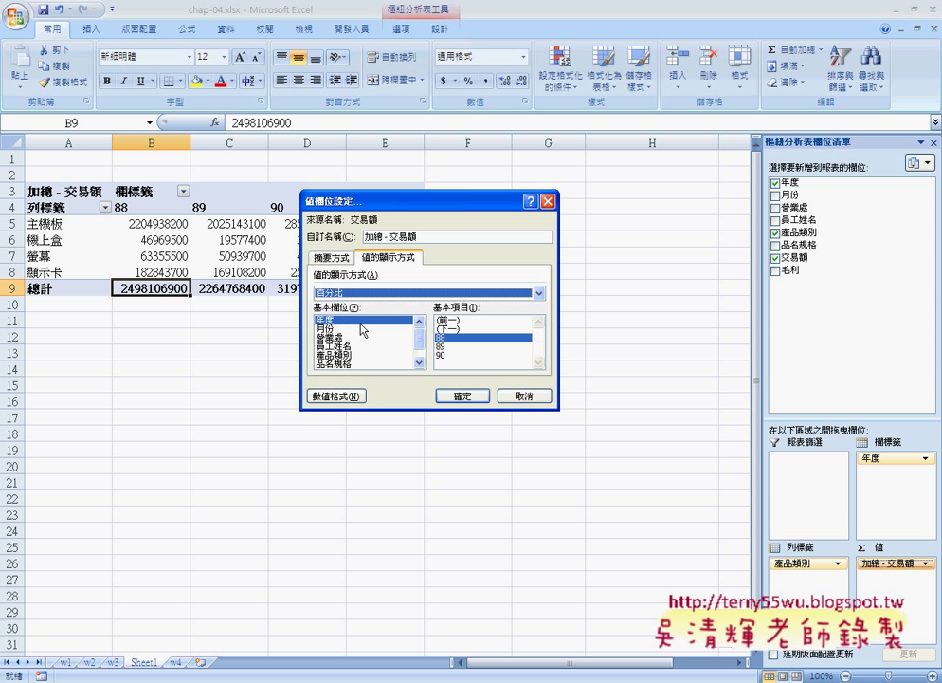
pyautogui.click(469, 399)
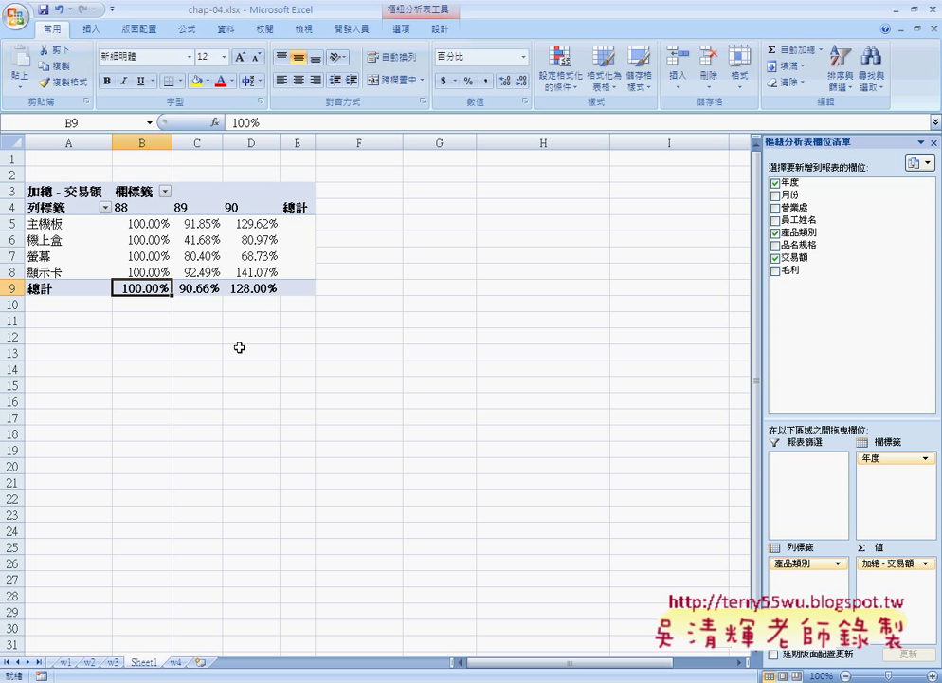
pyautogui.click(211, 295)
# - Switch 加總 - 交易額's 值的顯示方式 to column-total percentage, so each year totals 100.00%
pyautogui.click(245, 289)
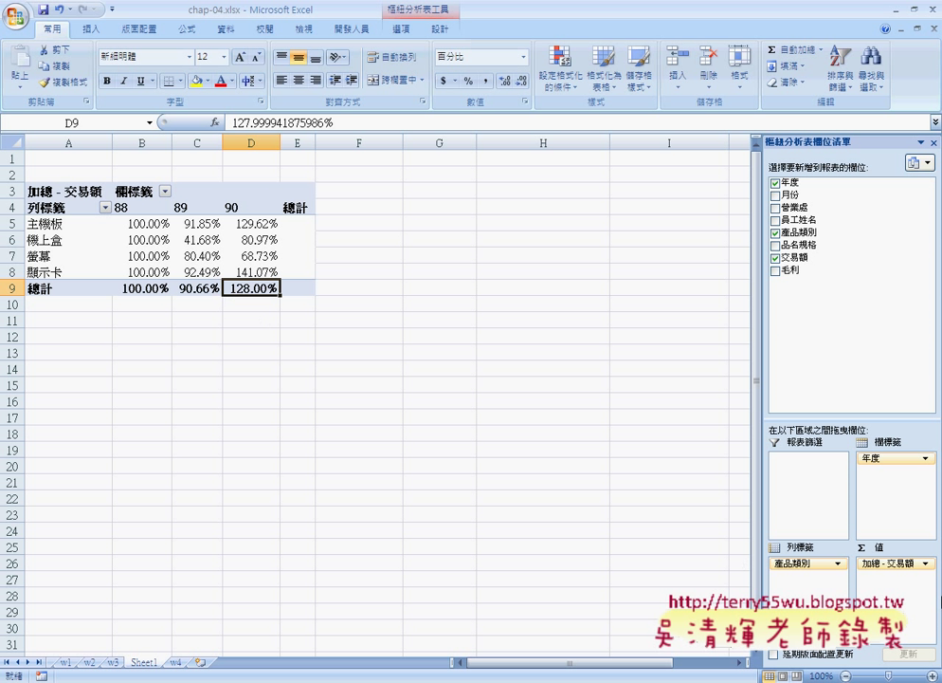
pyautogui.click(925, 564)
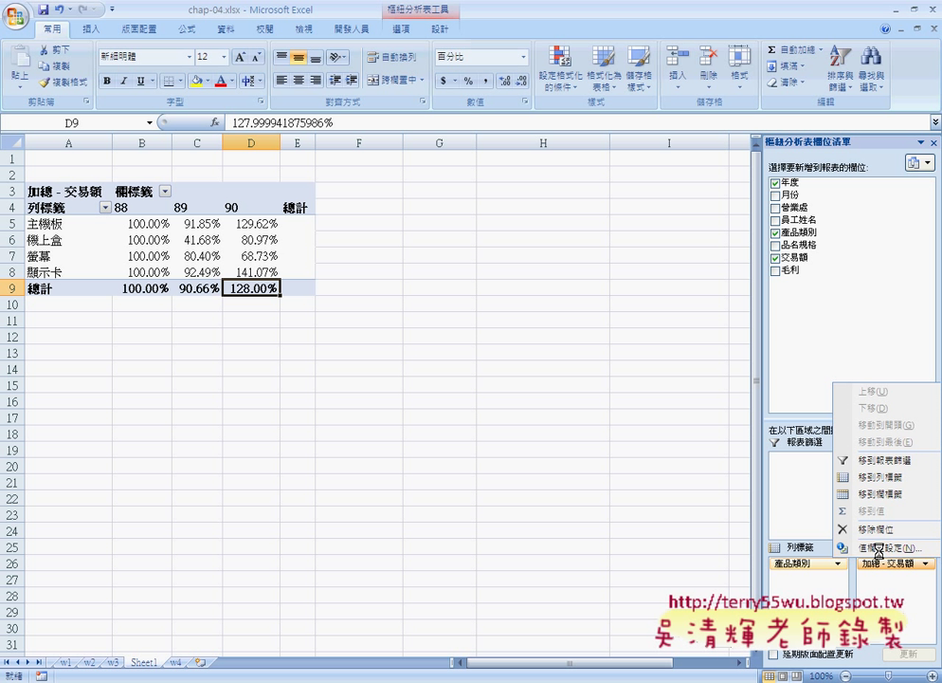
pyautogui.click(882, 548)
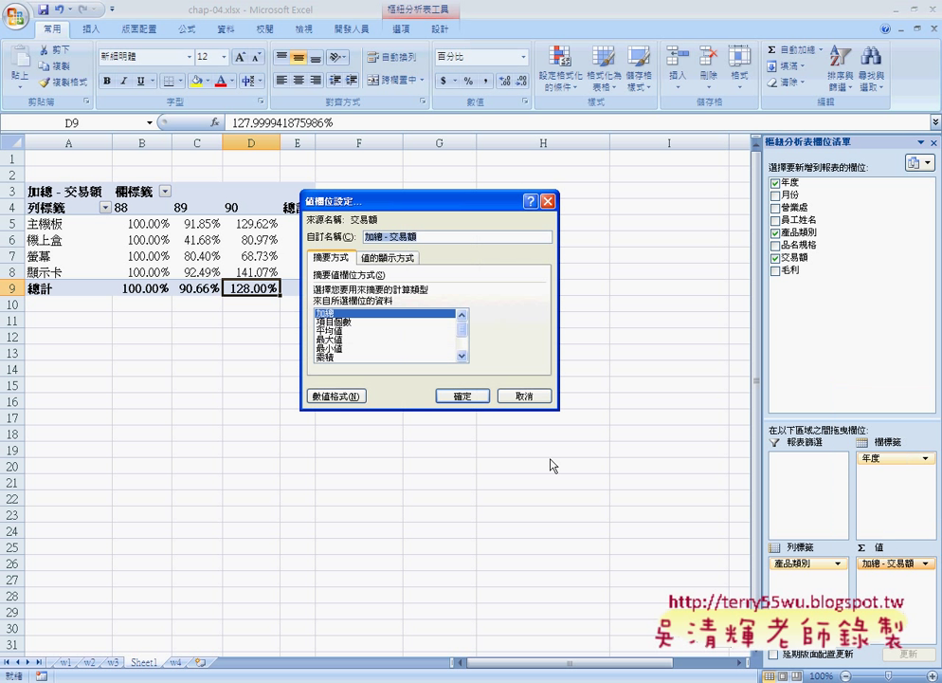
pyautogui.click(393, 260)
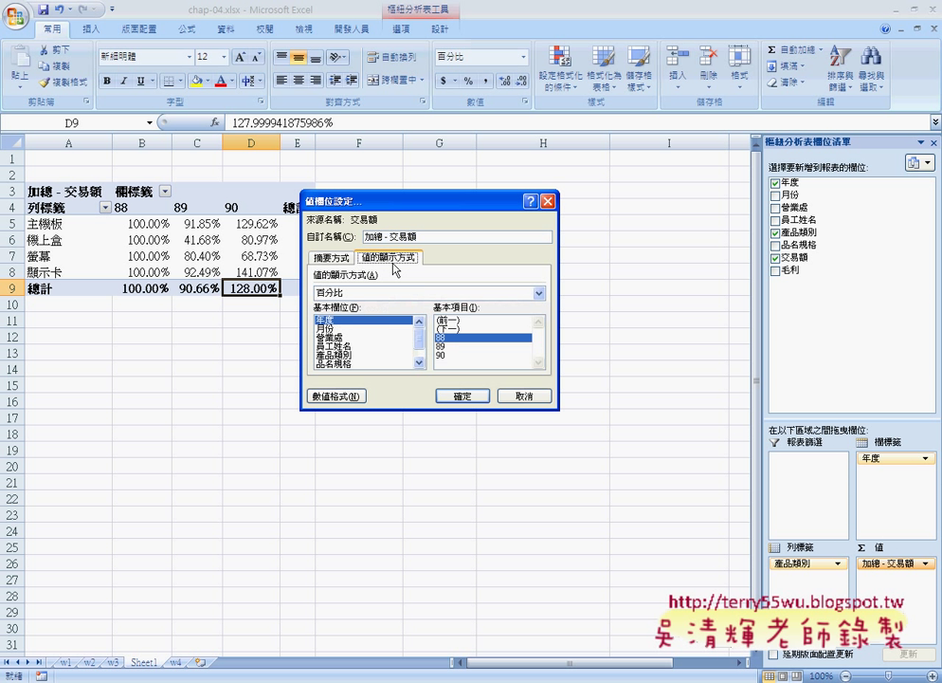
pyautogui.click(453, 347)
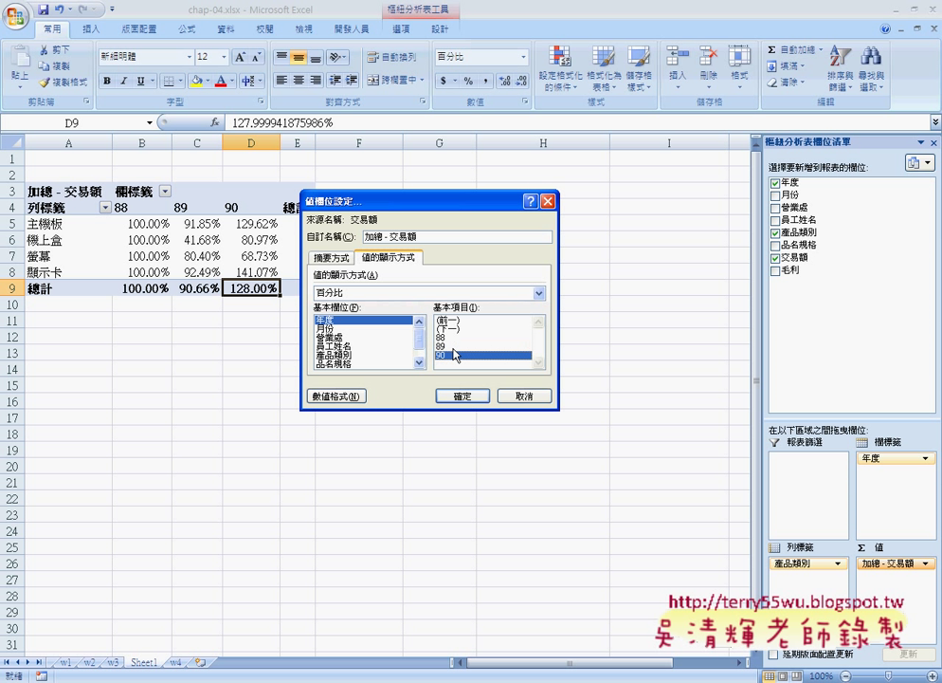
pyautogui.click(455, 339)
pyautogui.click(449, 296)
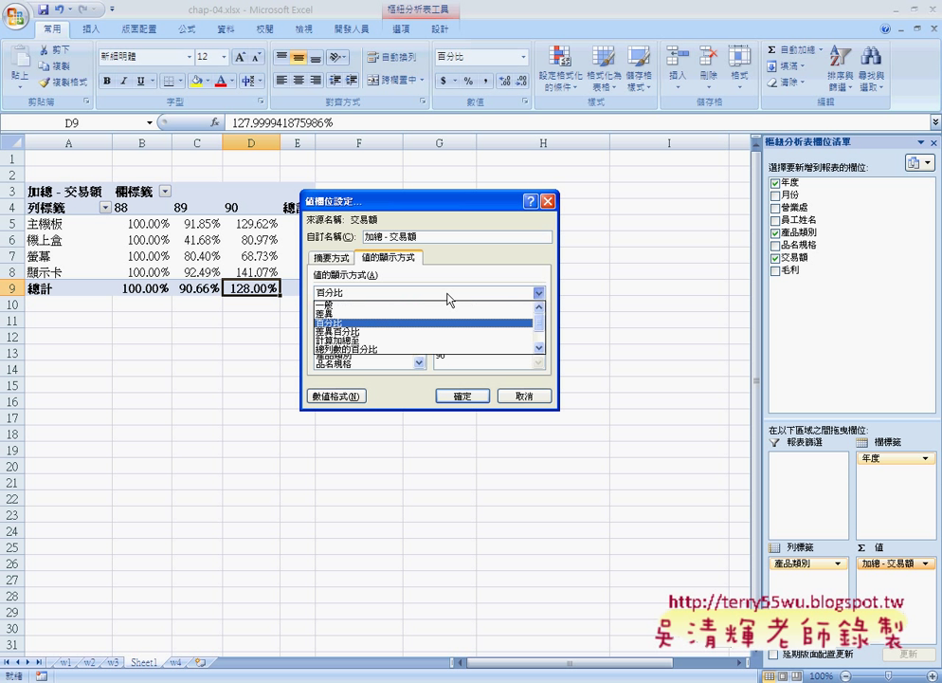
pyautogui.scroll(-1, 544, 341)
pyautogui.scroll(1, 543, 341)
pyautogui.press('Down')
pyautogui.press('Down')
pyautogui.press('Down')
pyautogui.press('Return')
pyautogui.click(467, 397)
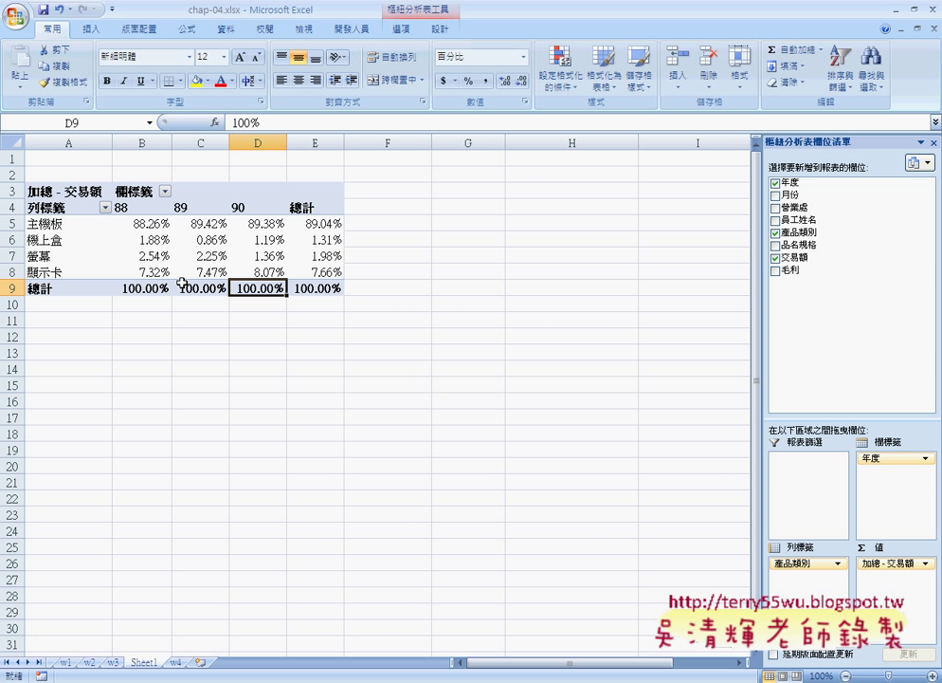
# - Select B5:B8 to confirm year 88's percentages sum to 100%, then open the 加總 - 交易額 menu
pyautogui.click(152, 290)
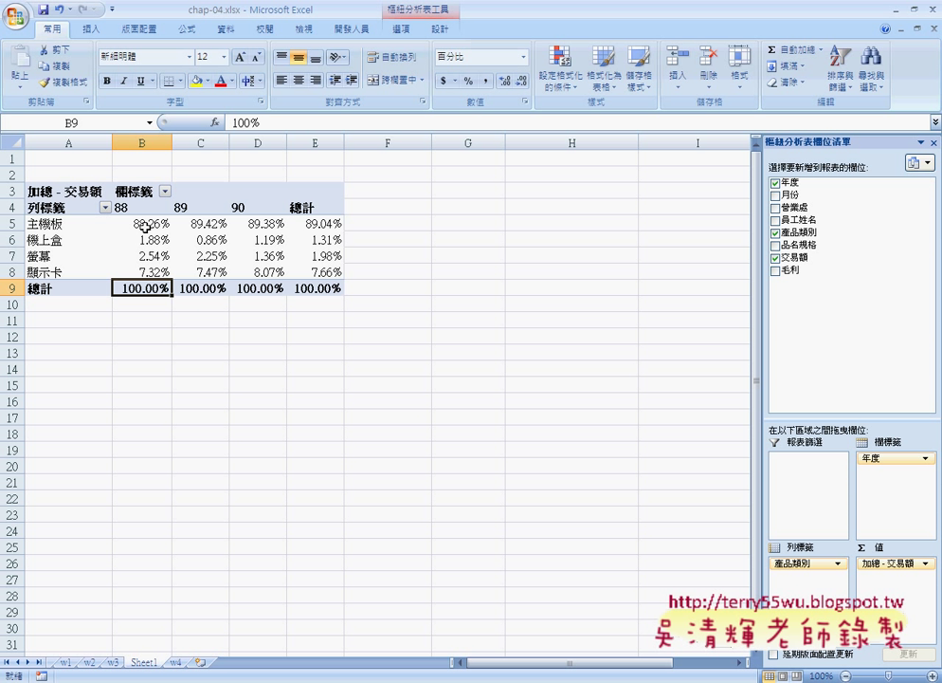
pyautogui.click(58, 224)
pyautogui.moveTo(138, 224); pyautogui.dragTo(141, 268)
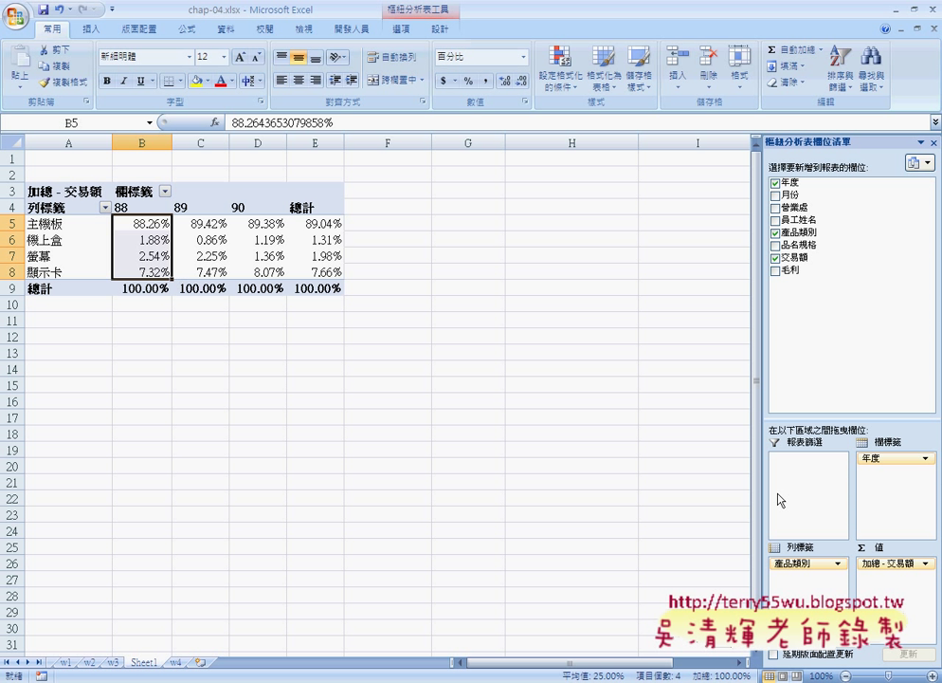
pyautogui.click(925, 563)
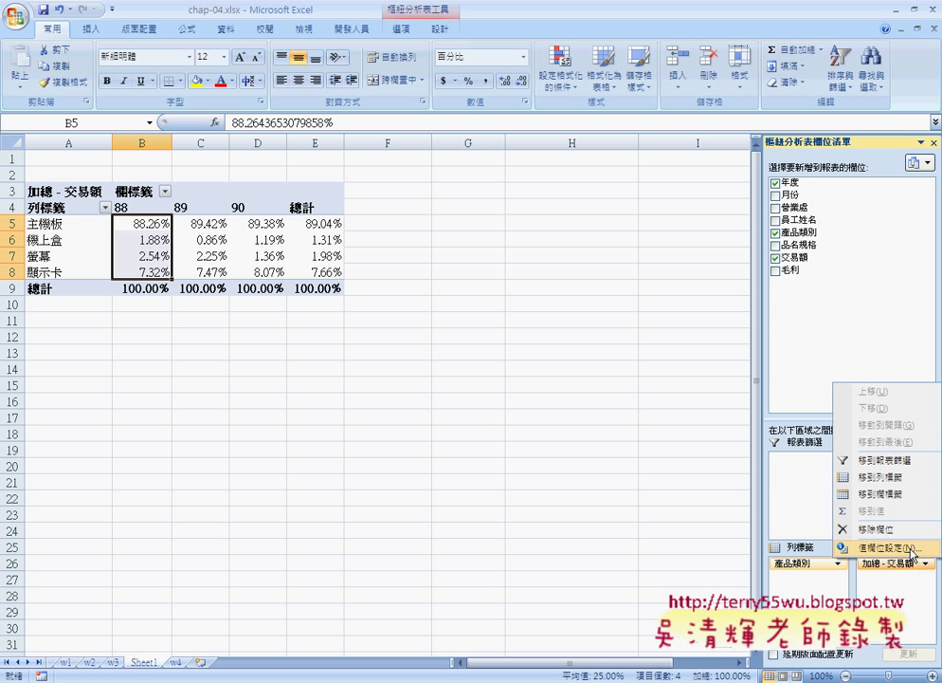
pyautogui.click(834, 547)
pyautogui.click(388, 257)
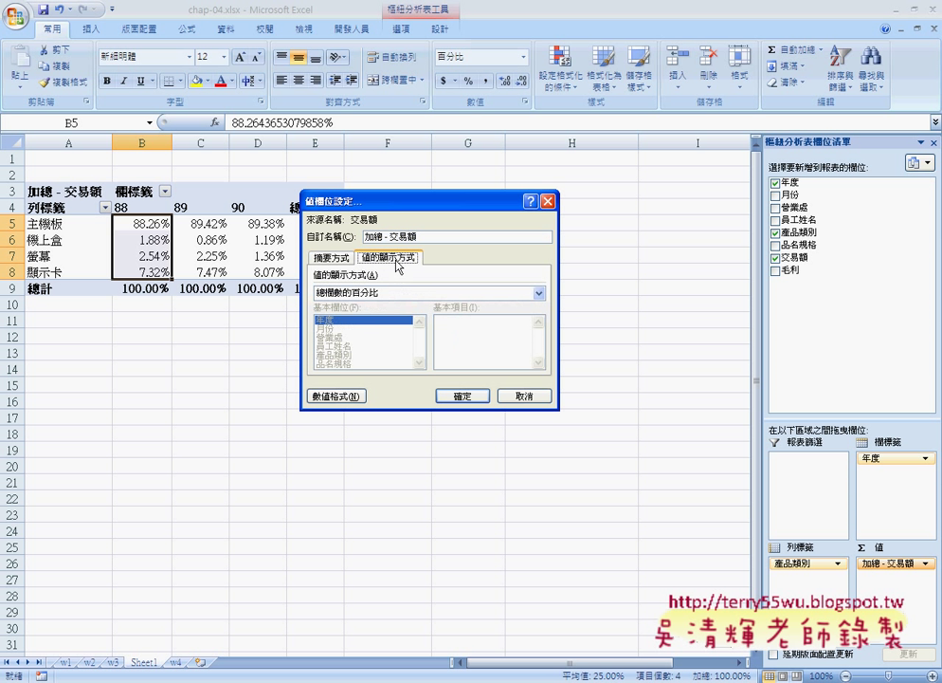
pyautogui.click(392, 301)
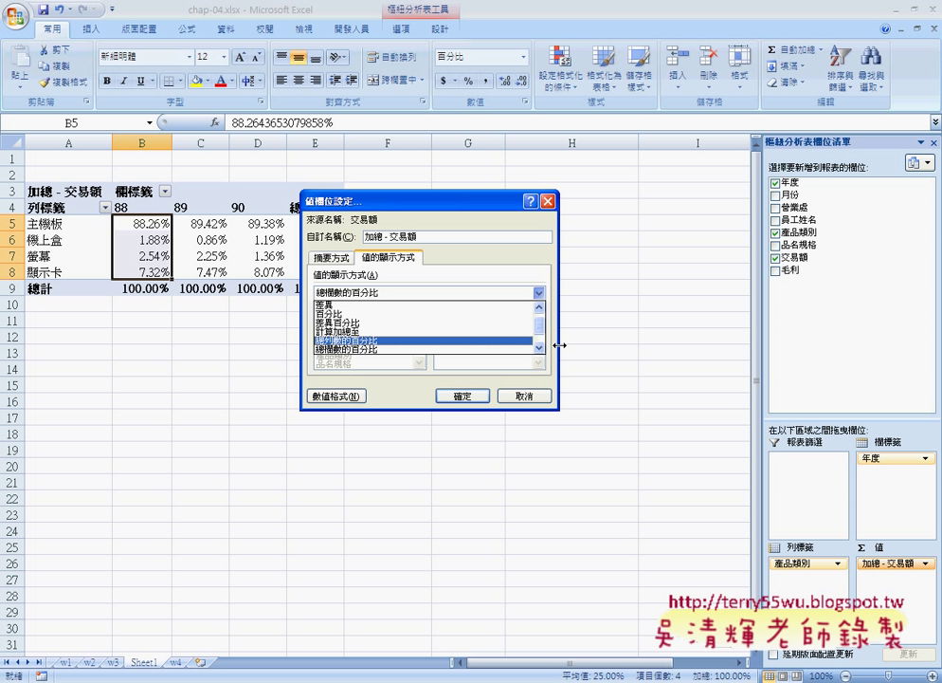
pyautogui.scroll(-2, 540, 329)
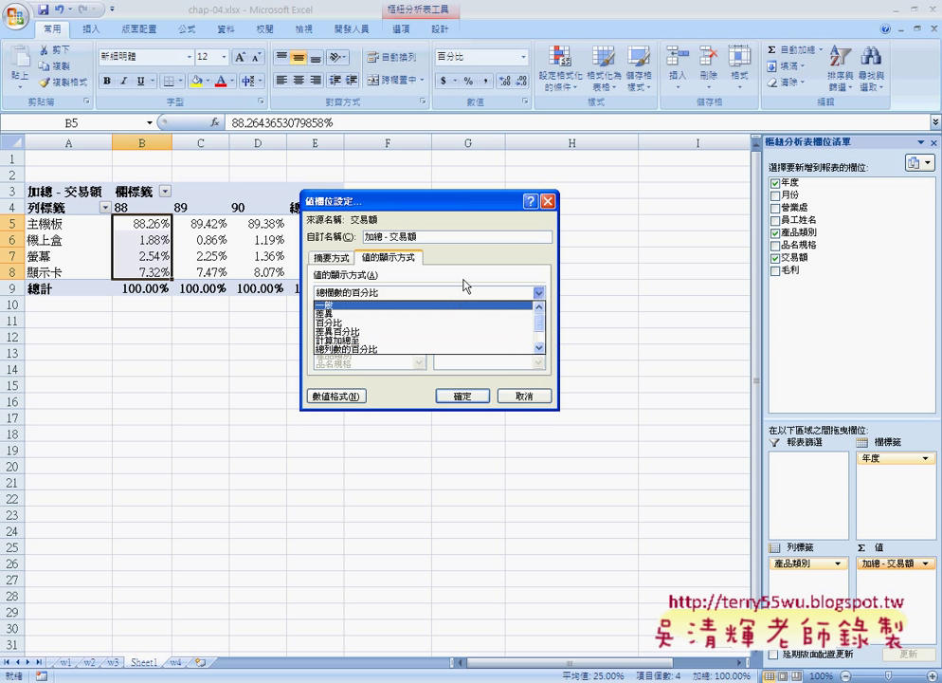
pyautogui.click(473, 313)
pyautogui.click(519, 399)
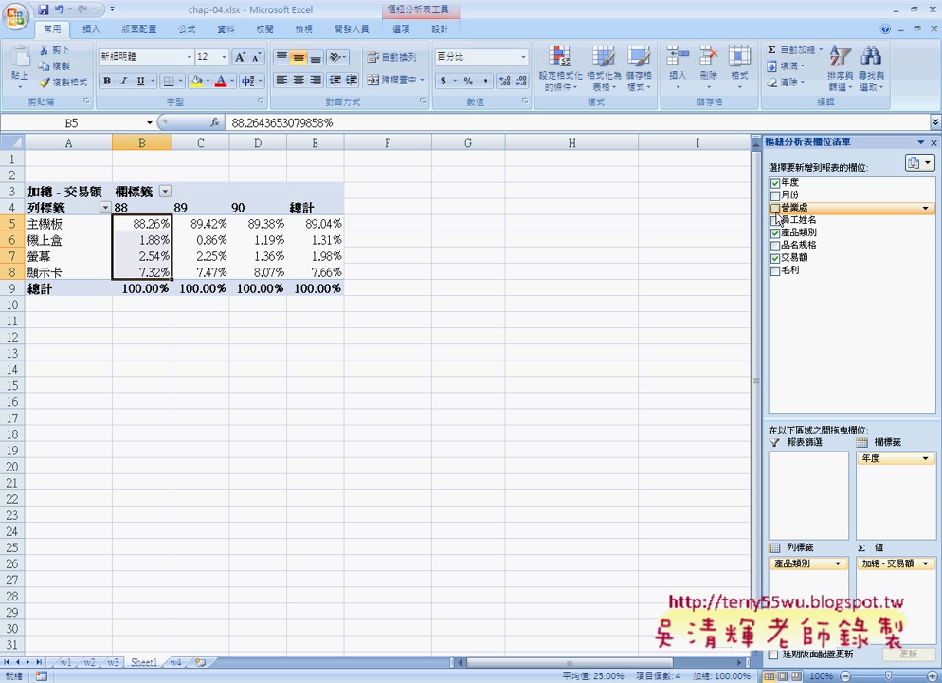
# - Add 營業處 to the pivot rows and remove 產品類別
pyautogui.click(775, 207)
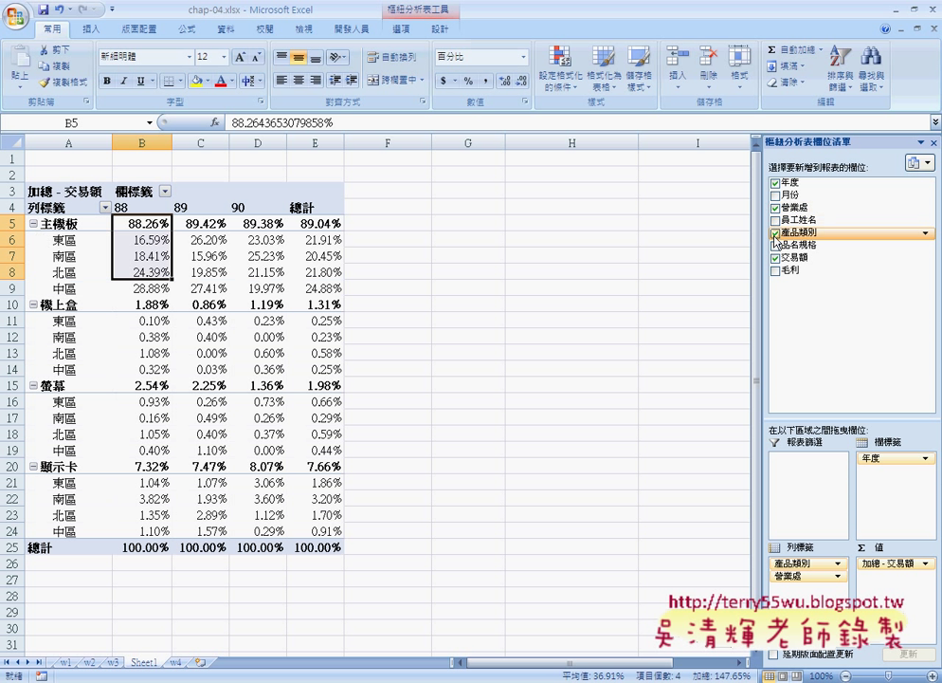
pyautogui.click(776, 233)
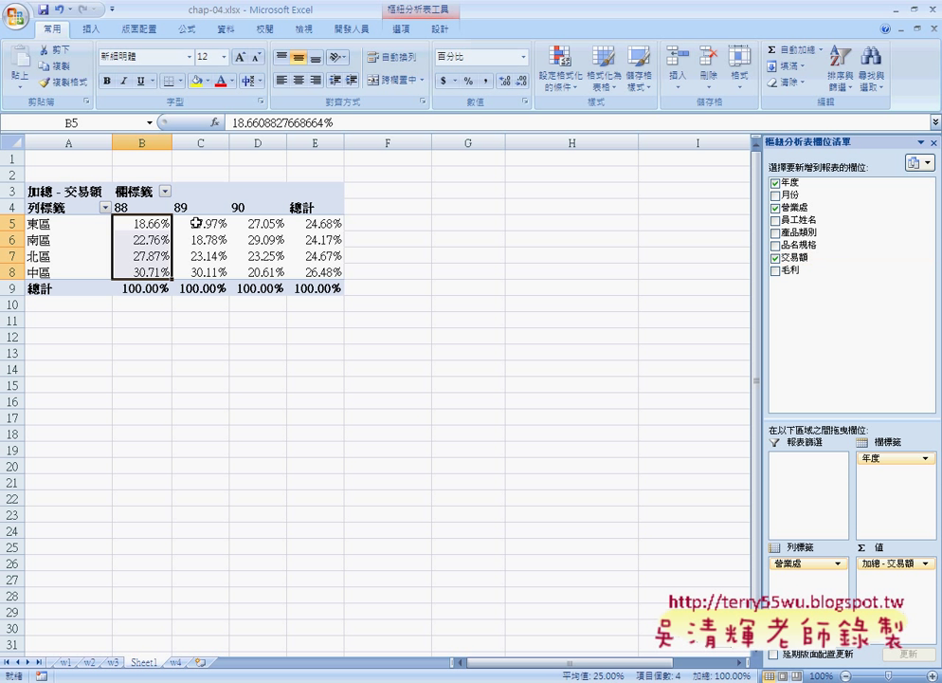
pyautogui.click(104, 207)
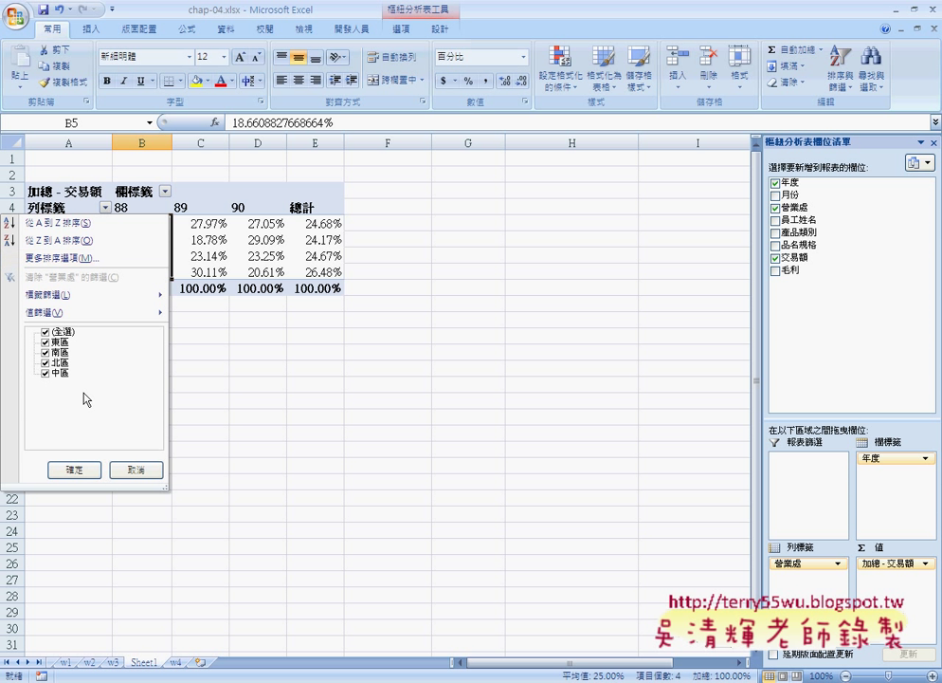
pyautogui.click(79, 470)
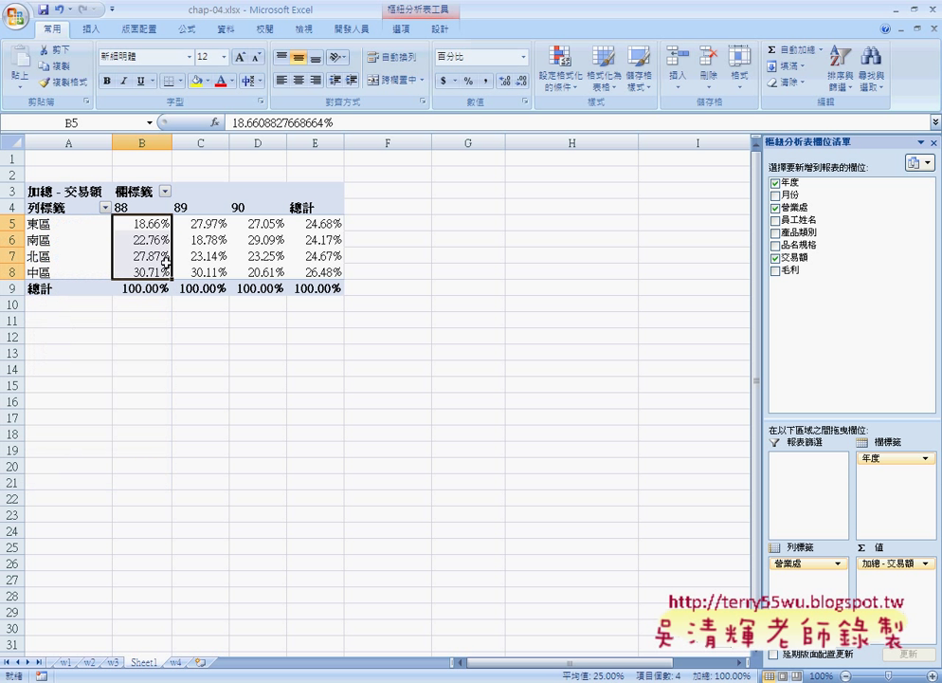
pyautogui.moveTo(165, 261)
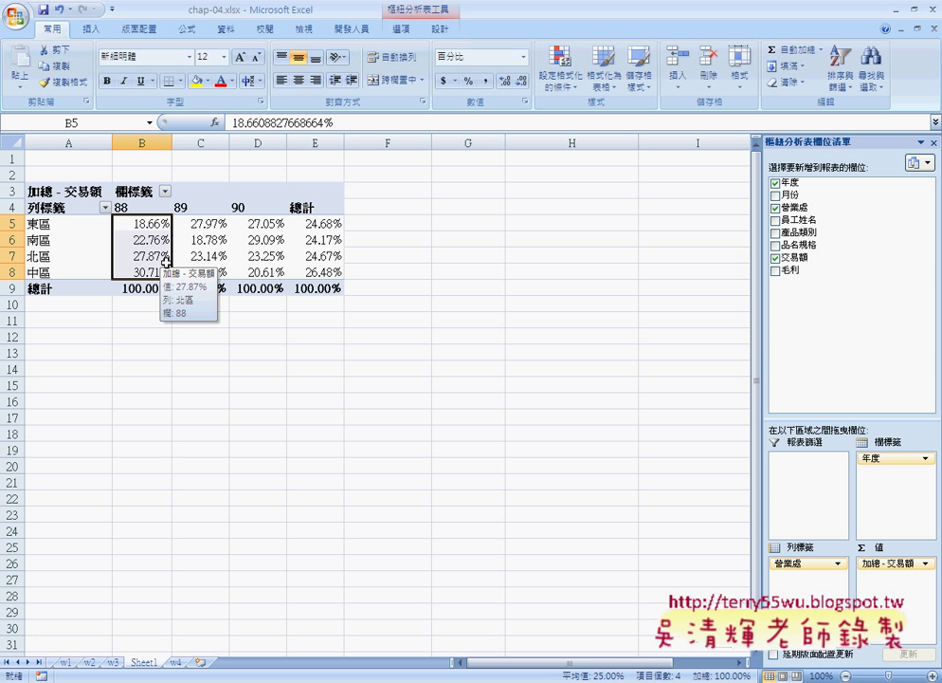